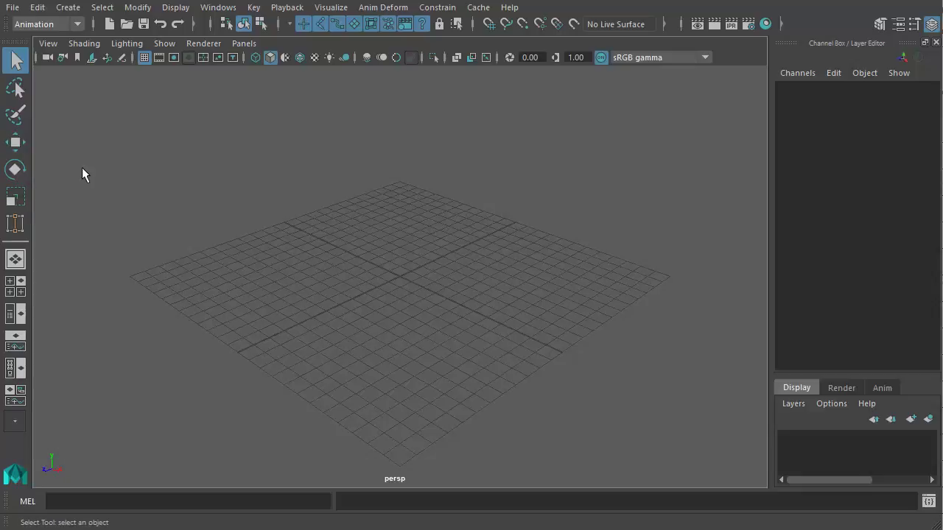
Cycle through the Move, Rotate and Scale tools, finishing on the Scale tool
left_click(18, 198)
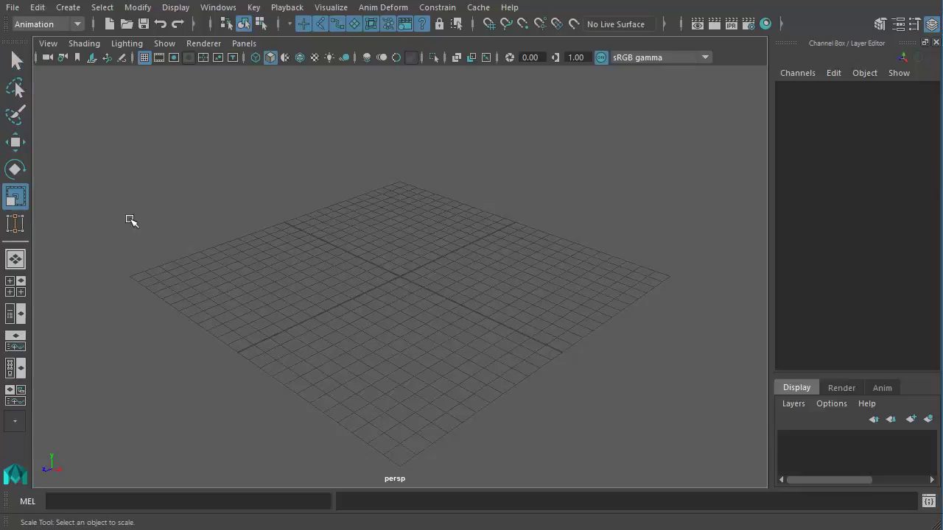
key("w")
key("e")
key("r")
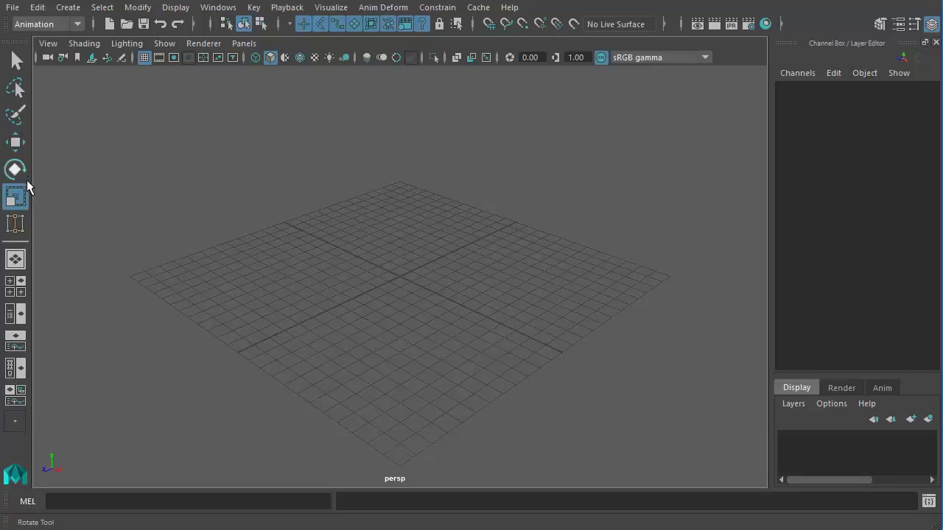
Create a polygon cube at the origin
left_click(68, 7)
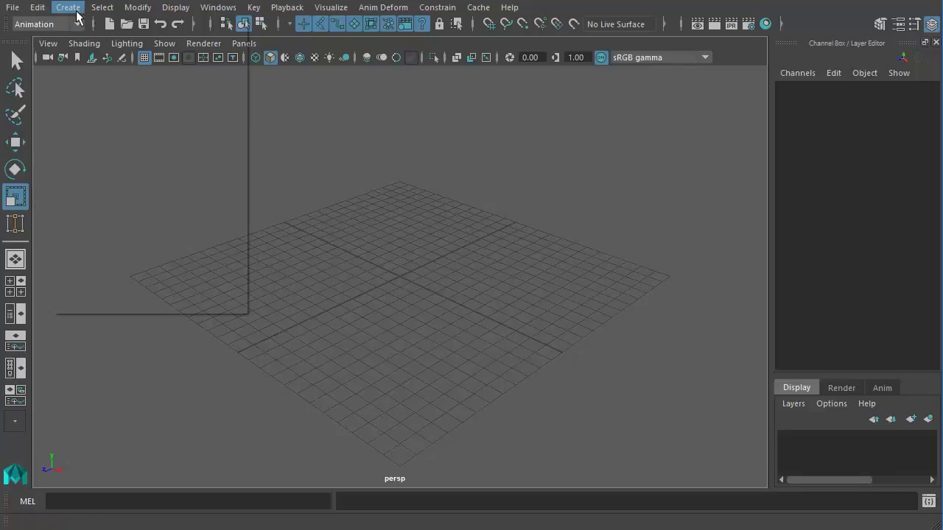
mouse_move(81, 62)
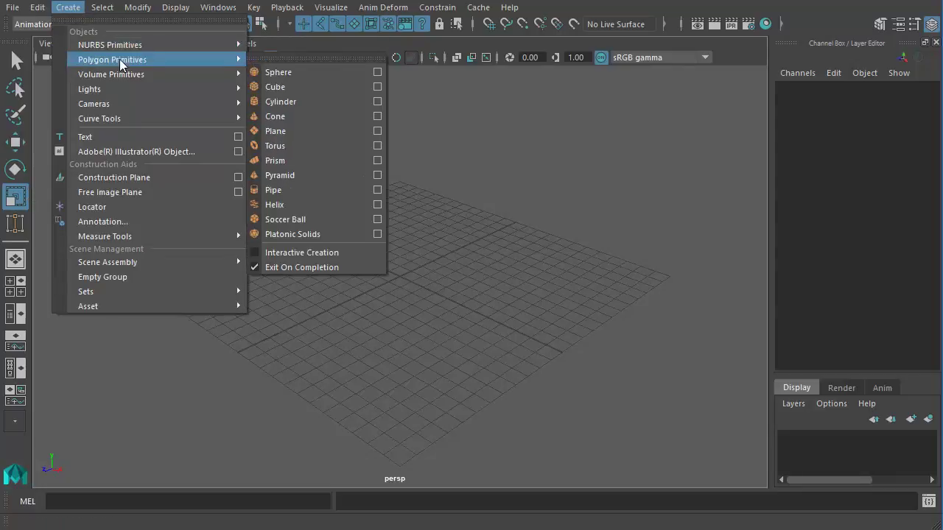
left_click(265, 87)
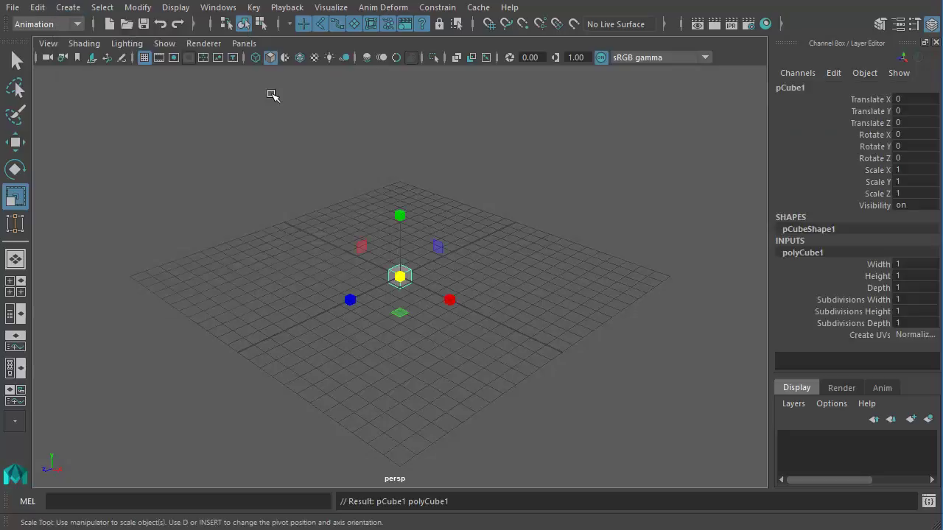
Try moving the cube freely from its centre with the Move tool and undo the move
left_click(27, 148)
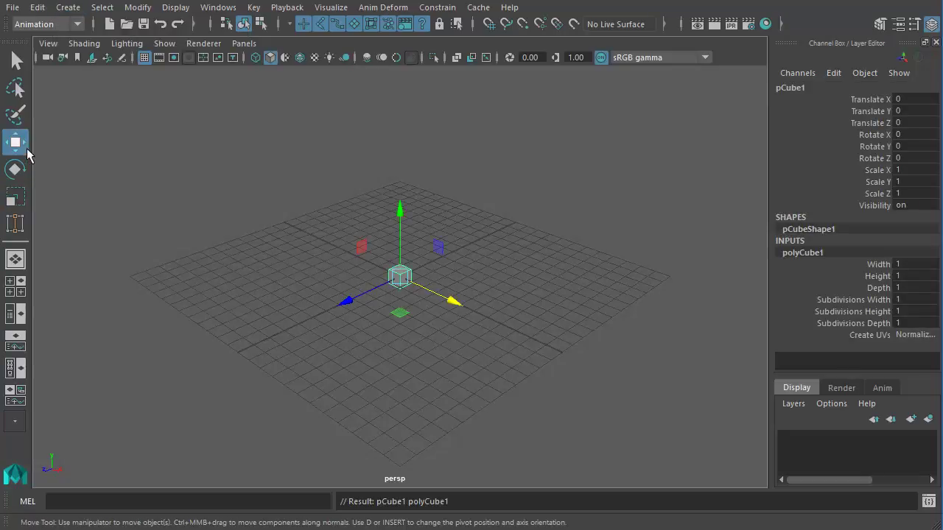
left_click_drag(405, 287, 361, 205)
key("ctrl+z")
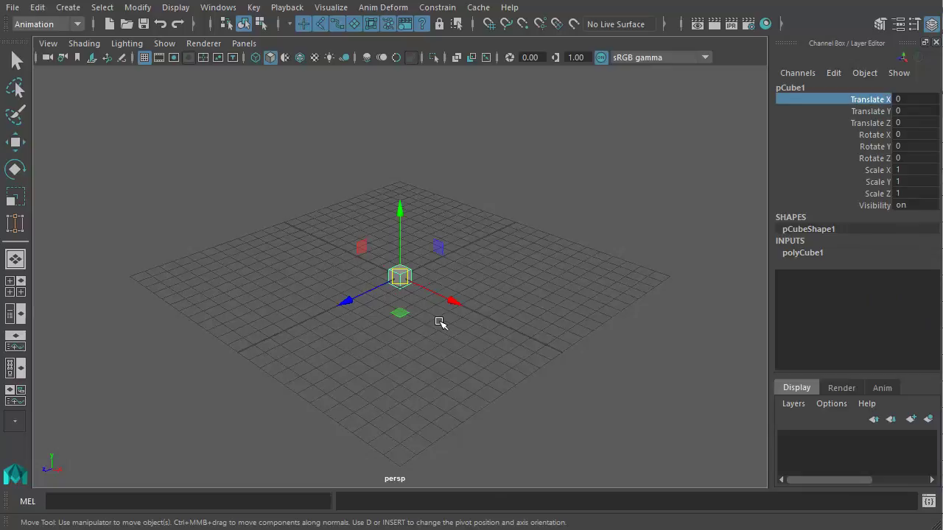
Try moving the cube about 10.8 units along X and about 6.4 units along Y, undoing each move
left_click_drag(452, 306, 608, 400)
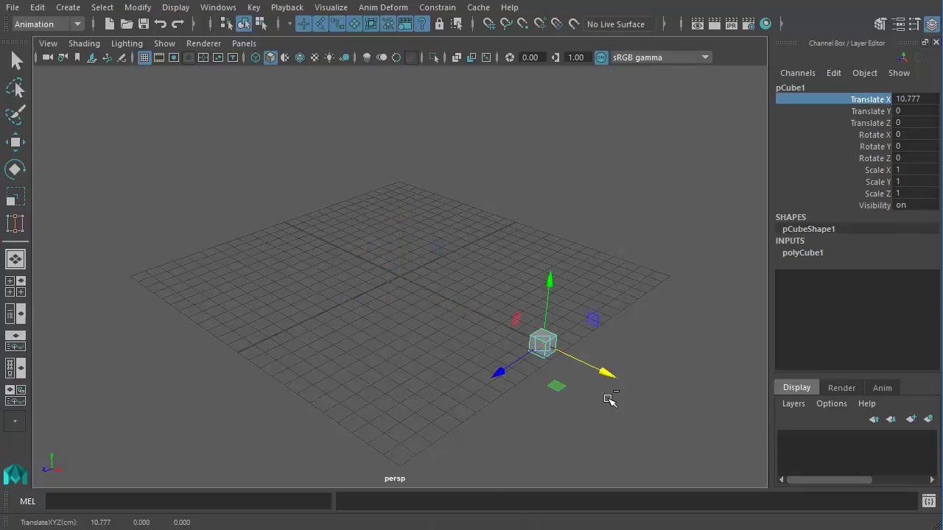
key("ctrl+z")
left_click_drag(414, 233, 418, 117)
key("ctrl+z")
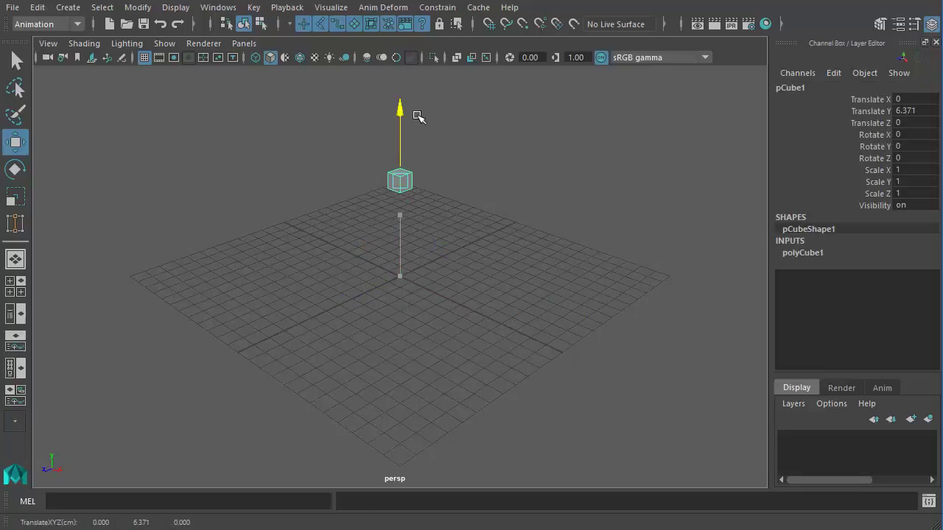
key("ctrl+z")
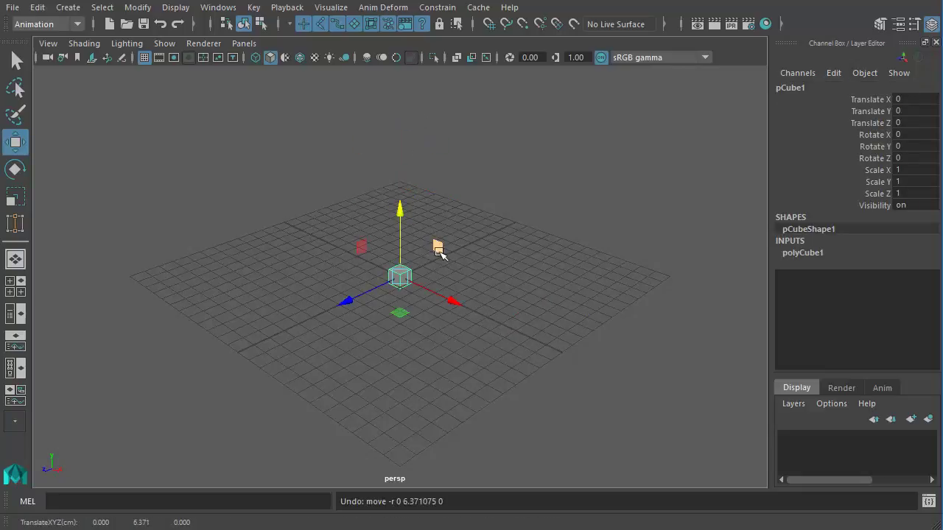
Show the four-view layout and try moving the cube in the XY and YZ planes, undoing both moves
key("space")
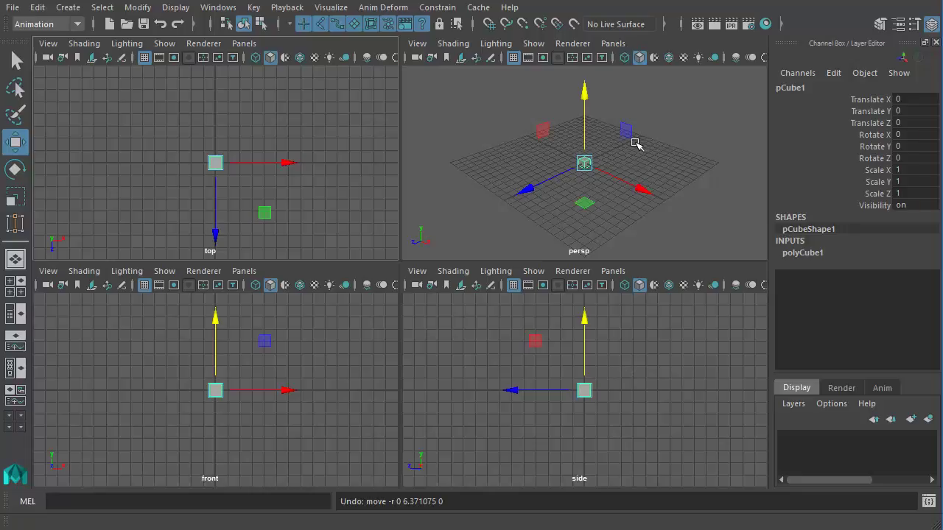
left_click_drag(638, 138, 595, 154)
key("ctrl+z")
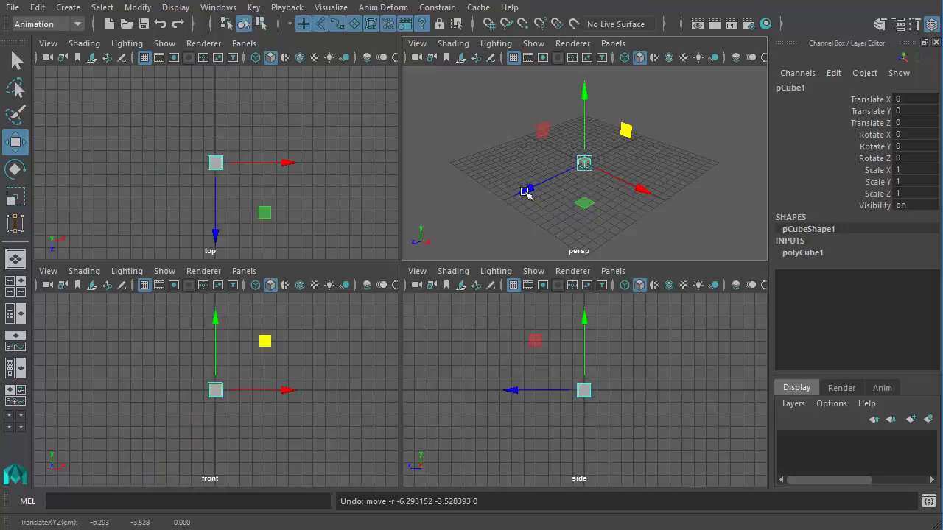
left_click_drag(549, 140, 508, 114)
key("ctrl+z")
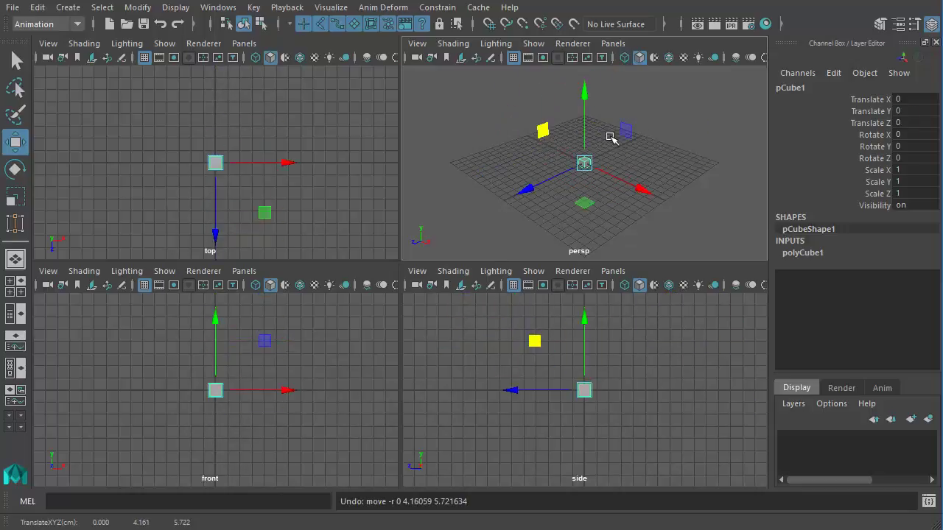
Move the cube freely off the origin and reset its Translate X, Y and Z to 0
left_click_drag(589, 172, 589, 125)
left_click_drag(909, 98, 918, 131)
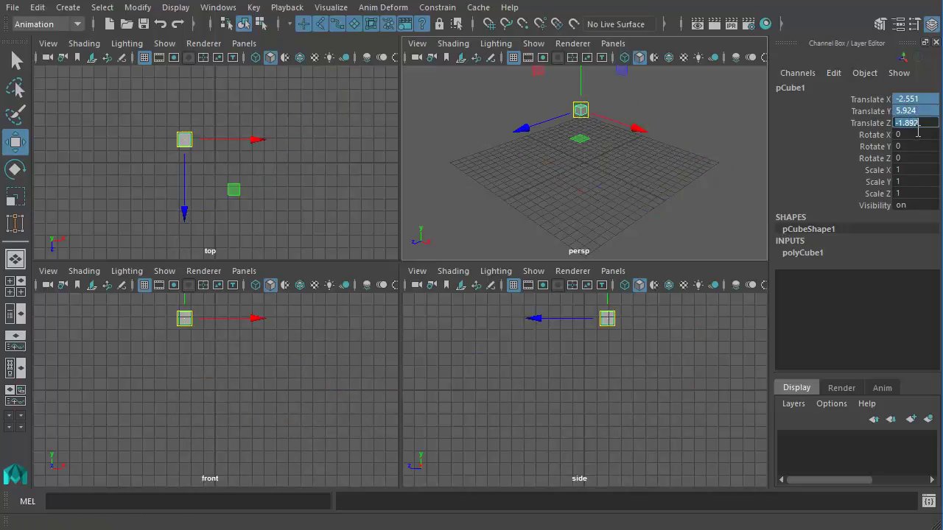
type("0")
key("Return")
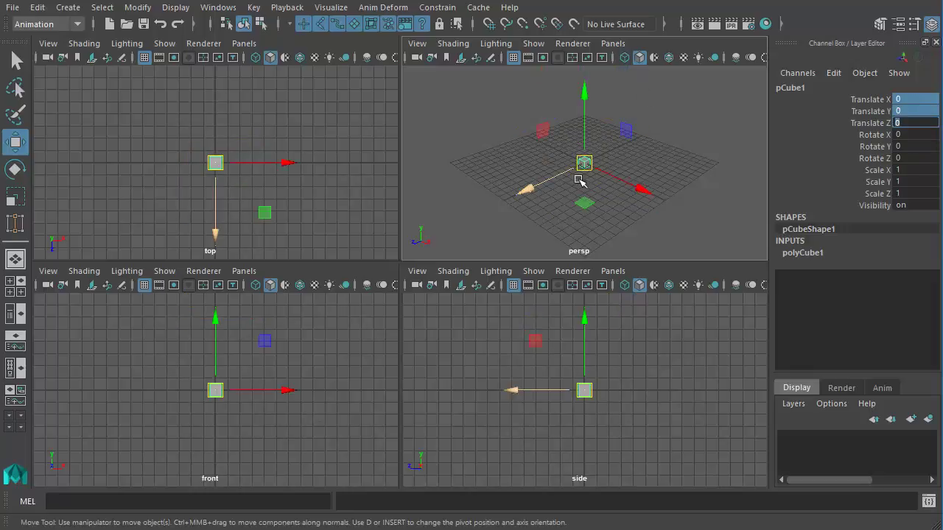
Try rotating the cube about 59.5 degrees around X with the Rotate tool and undo the rotation
left_click(17, 172)
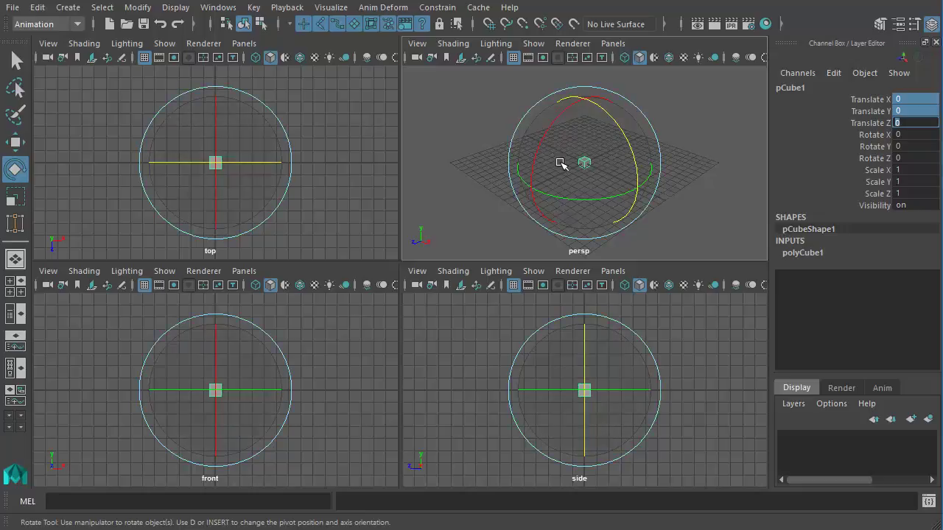
left_click_drag(561, 138, 553, 214)
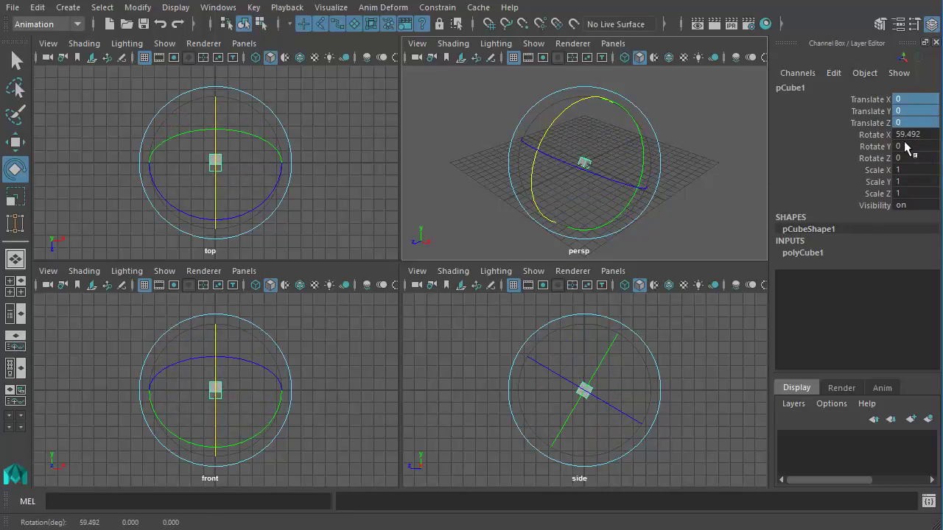
key("ctrl+z")
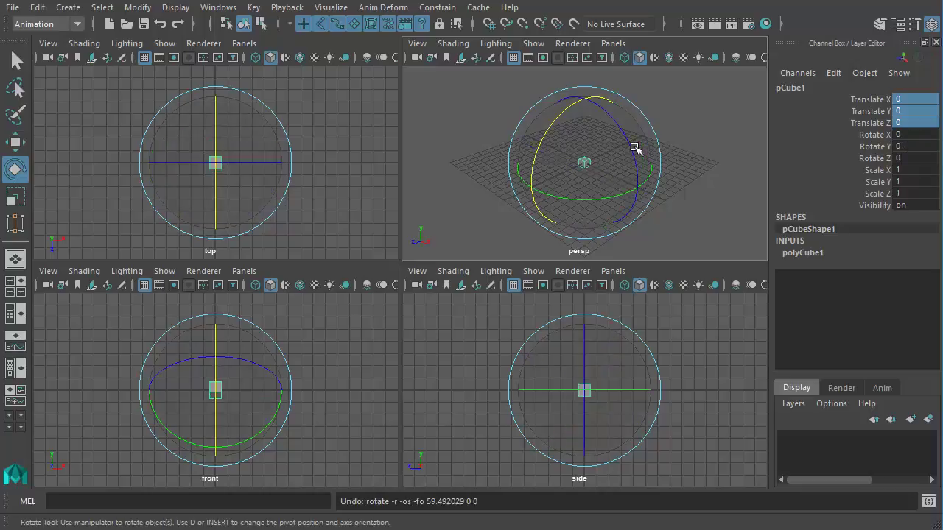
Stretch the cube into a tall bar by raising its polyCube Height to 16.1
left_click(802, 253)
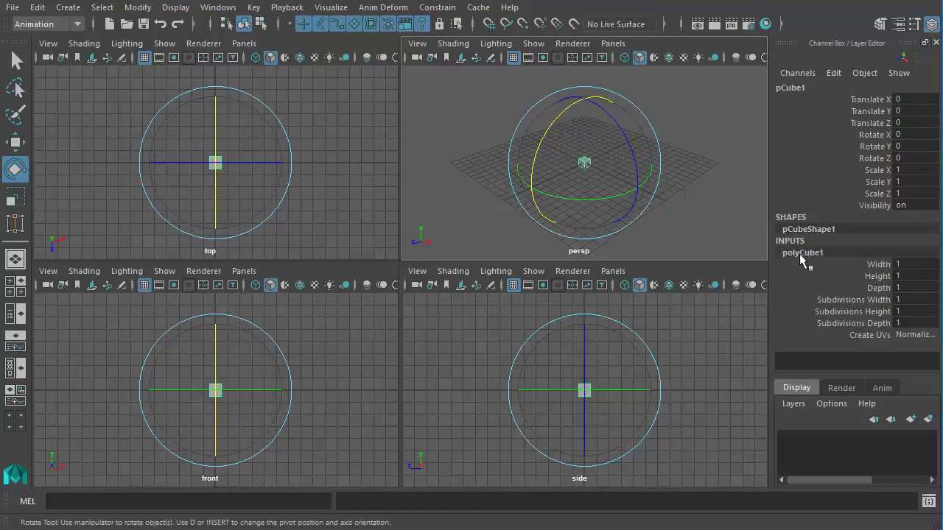
left_click(868, 312)
middle_click_drag(582, 257, 667, 244)
key("ctrl+z")
left_click(872, 276)
left_click(872, 265)
left_click(855, 277)
middle_click_drag(619, 254, 715, 237)
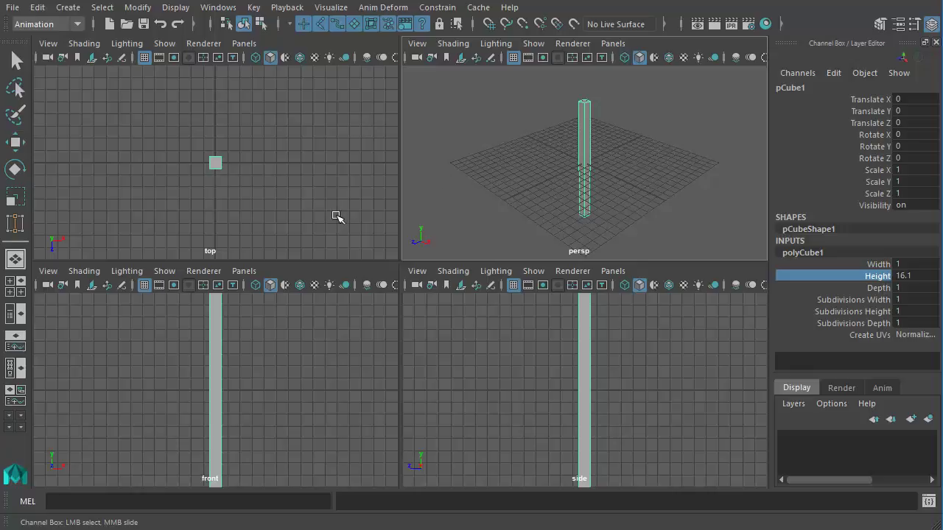
Try rotating the bar around X, about 52.7 degrees around Y and about 17 degrees around Z, undoing each rotation
left_click(15, 169)
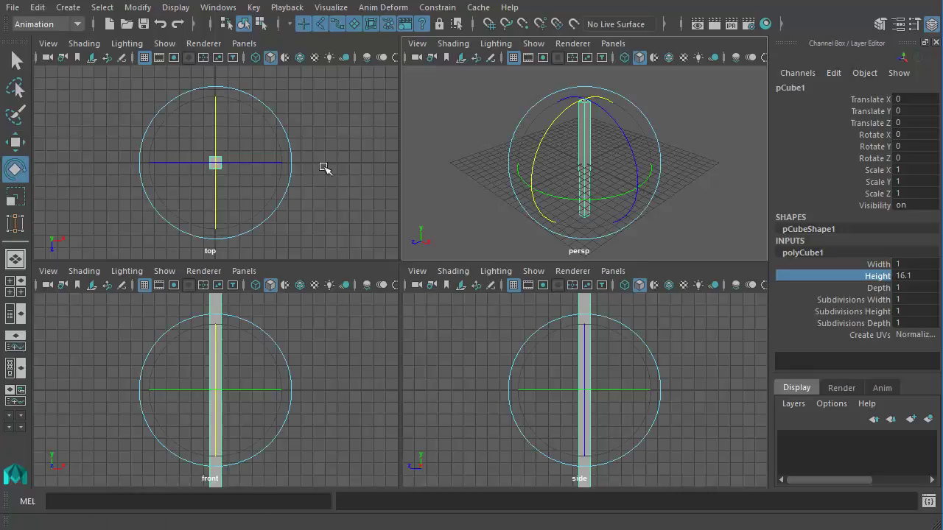
left_click_drag(562, 118, 581, 123)
key("ctrl+z")
left_click_drag(562, 205, 519, 195)
key("ctrl+z")
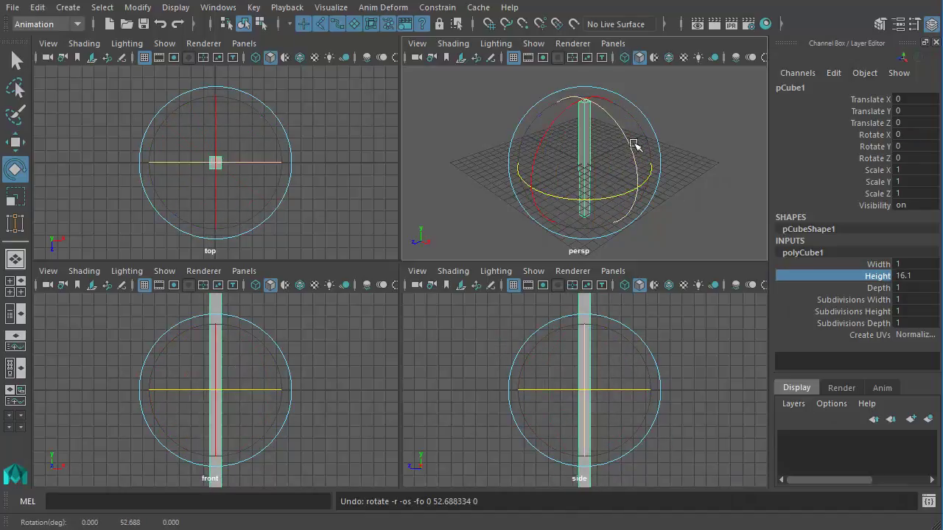
left_click_drag(627, 135, 599, 137)
key("ctrl+z")
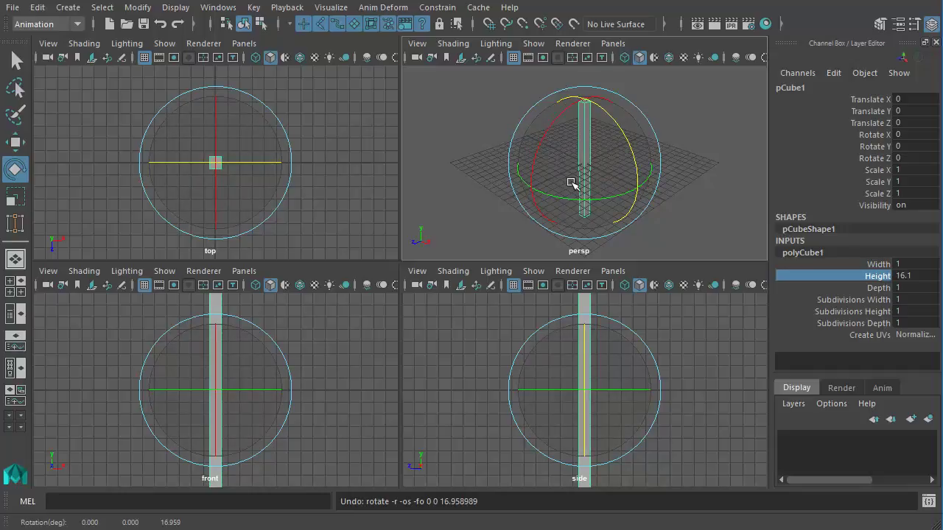
Rotate the bar freely around all axes and reset its Rotate X, Y and Z to 0
left_click_drag(595, 145, 539, 211)
left_click_drag(521, 173, 626, 157)
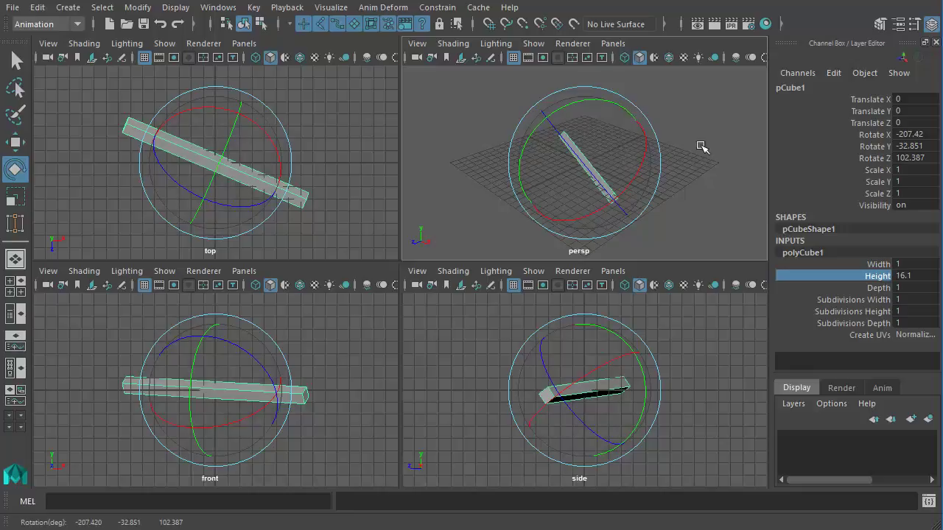
left_click_drag(913, 135, 921, 157)
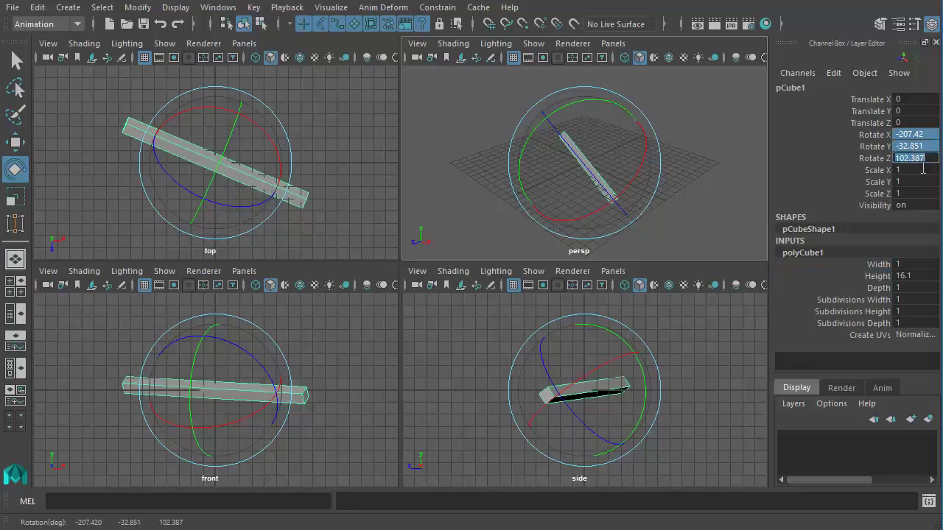
type("0")
key("Return")
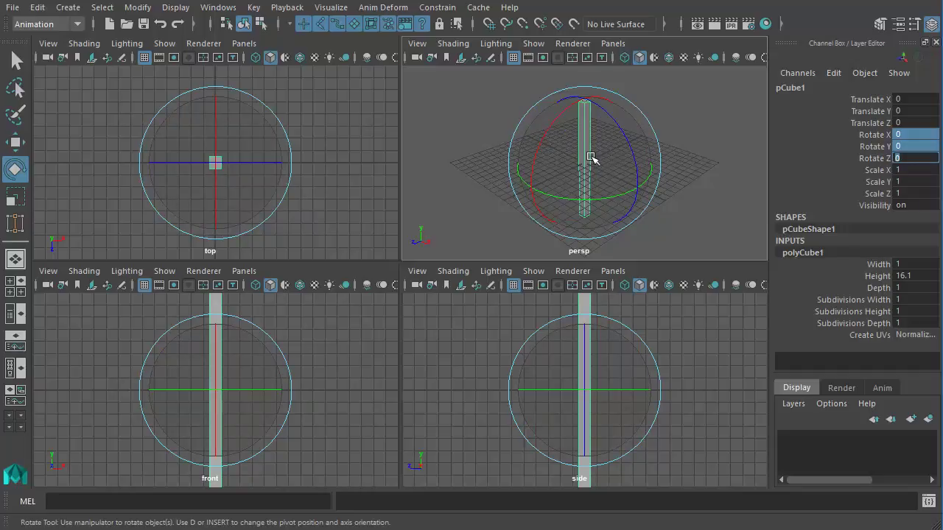
Tilt the bar around the X axis and set its Rotate X to exactly 90
left_click_drag(580, 118, 609, 158)
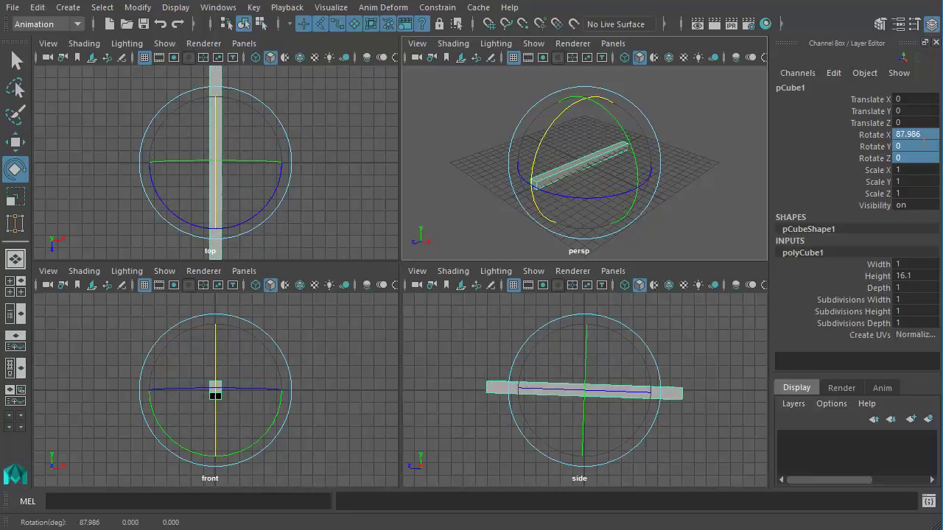
double_click(913, 135)
type("90")
key("Return")
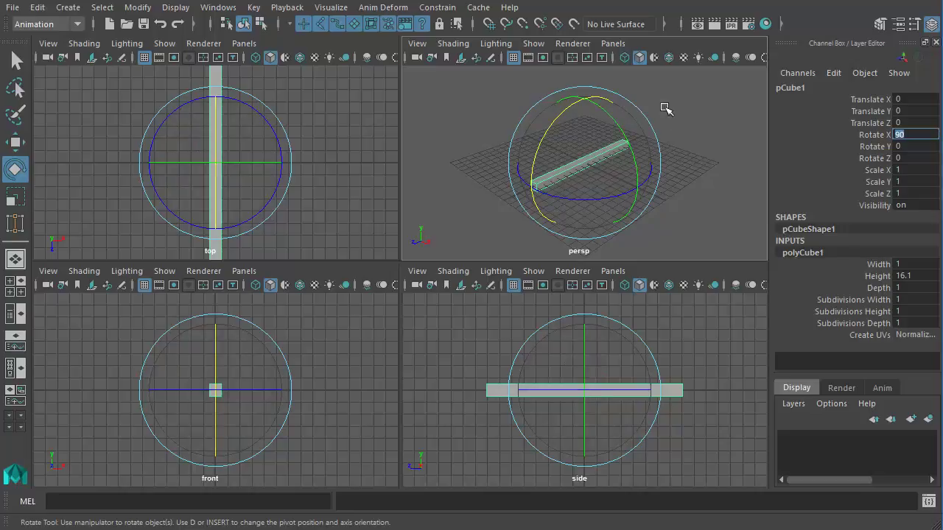
Rotate the bar relative to the perspective view using the outer ring, and reset its Rotate X, Y and Z to 0
left_click_drag(627, 99, 481, 189)
key("ctrl+z")
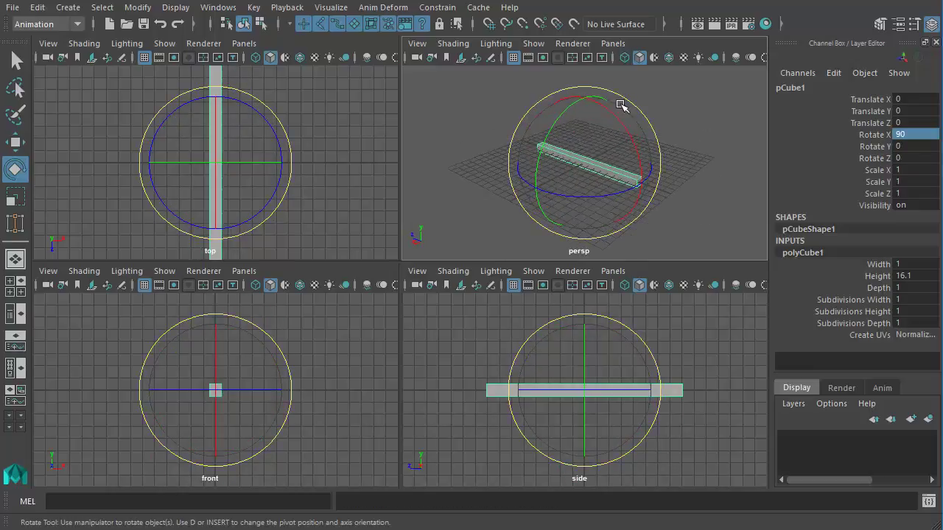
left_click_drag(623, 100, 668, 186)
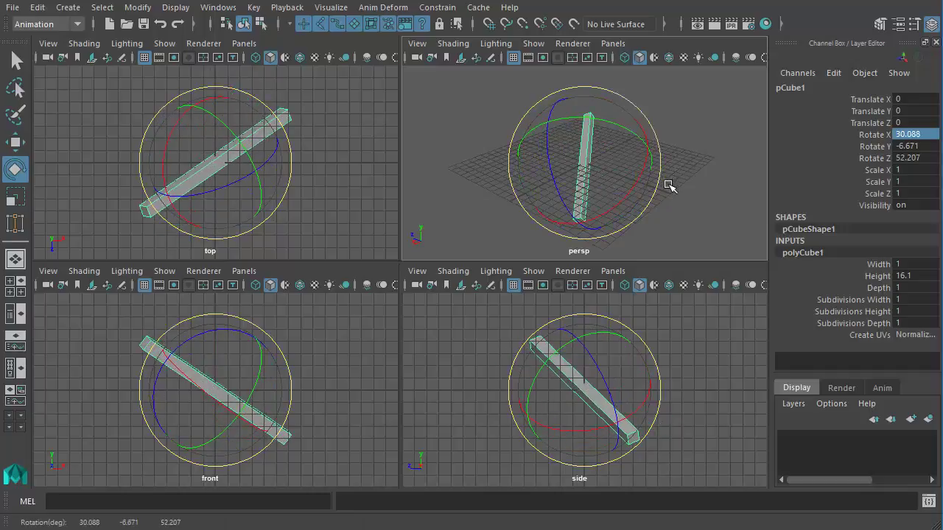
mouse_move(578, 224)
left_mouse_down()
mouse_move(586, 232)
mouse_move(578, 235)
left_mouse_up()
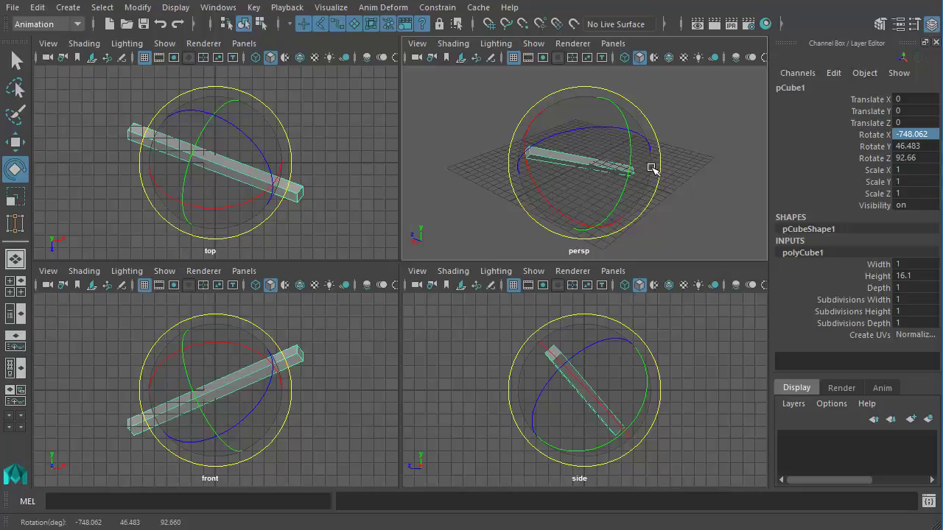
left_click(913, 157, "shift")
left_click(916, 158)
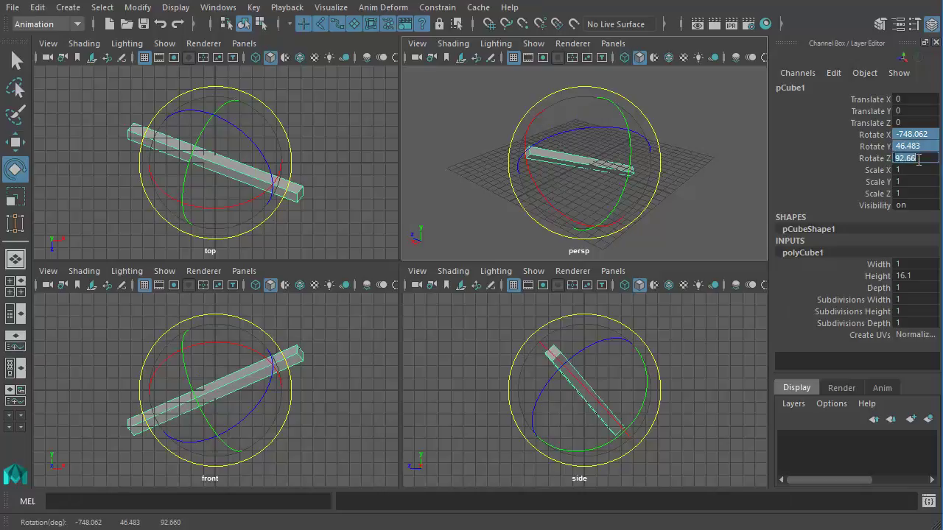
type("0")
key("Return")
Scale the bar along each axis to about 4.68 in X, 0.57 in Y and 7.74 in Z
left_click(14, 196)
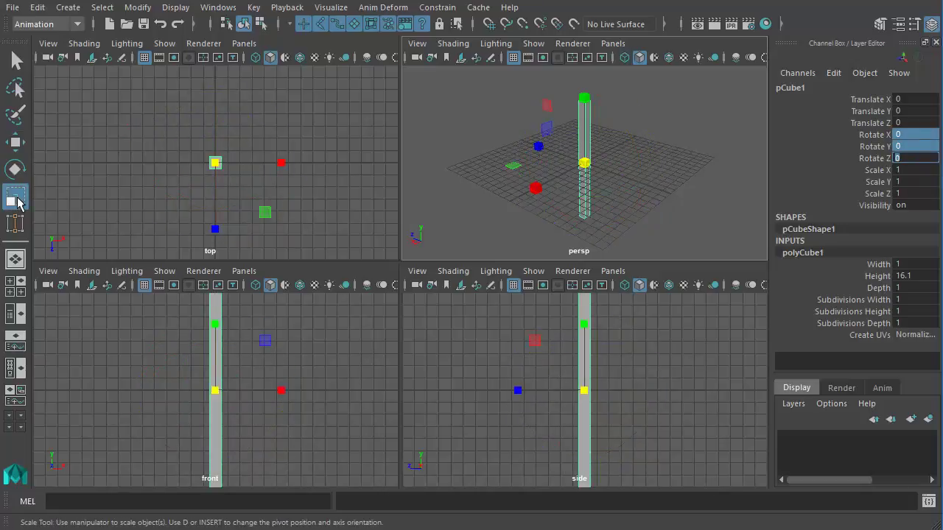
left_click_drag(677, 182, 596, 204, "alt")
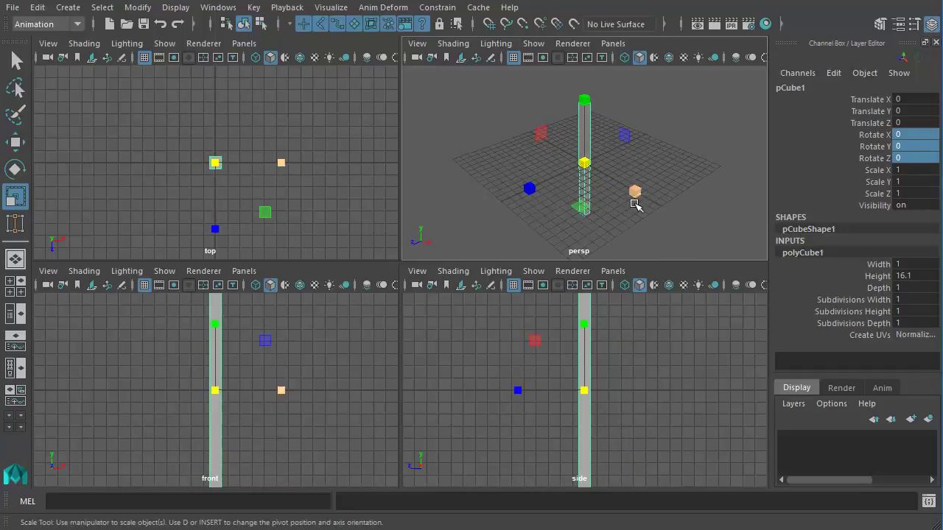
left_click_drag(646, 204, 939, 324)
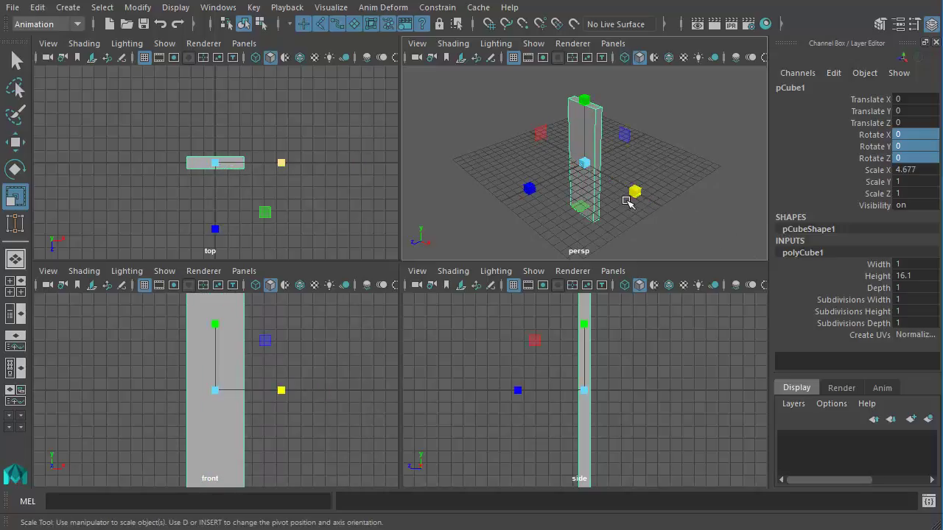
left_click_drag(589, 101, 609, 163)
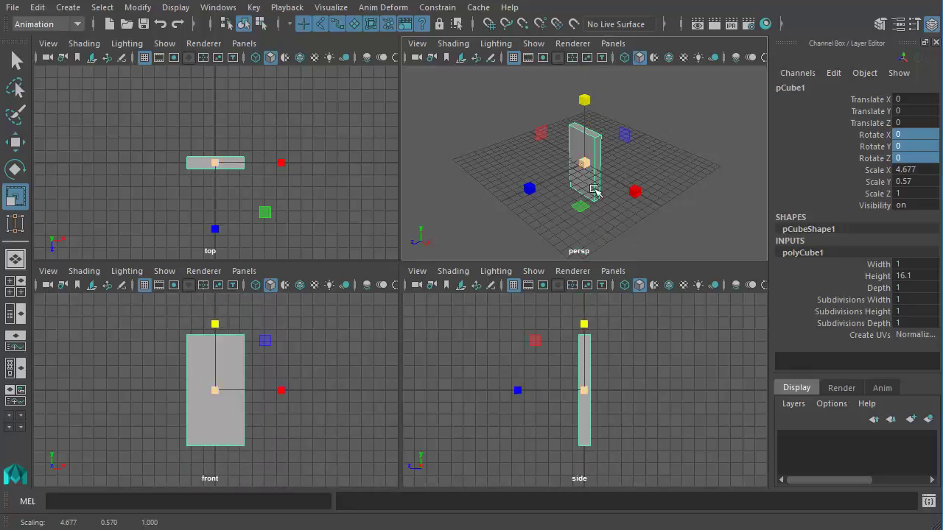
left_click_drag(530, 190, 451, 183)
left_click_drag(526, 205, 487, 218)
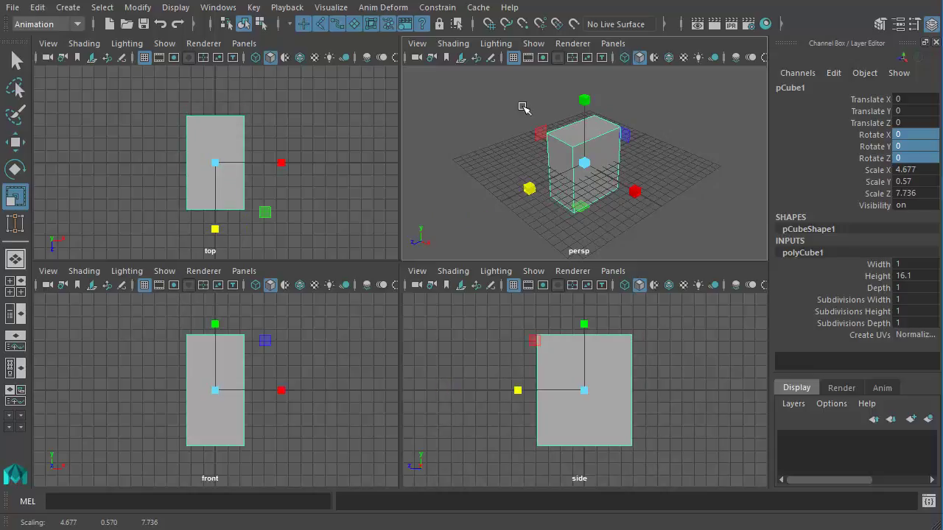
Scale the box uniformly to about 4.75, 0.58 and 7.85, and shrink it in the XY plane to about 1.99 by 0.24
mouse_move(595, 173)
left_mouse_down()
mouse_move(684, 152)
mouse_move(595, 185)
left_mouse_up()
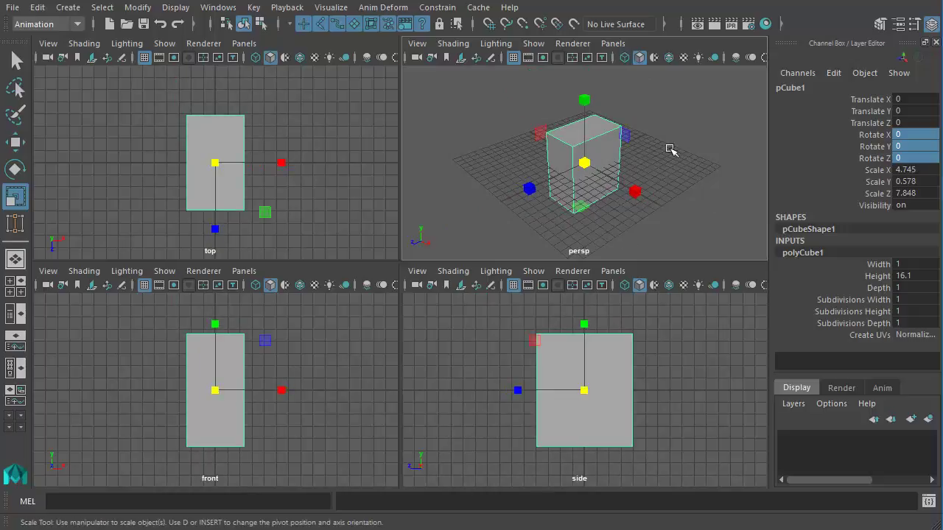
left_click_drag(625, 135, 639, 192)
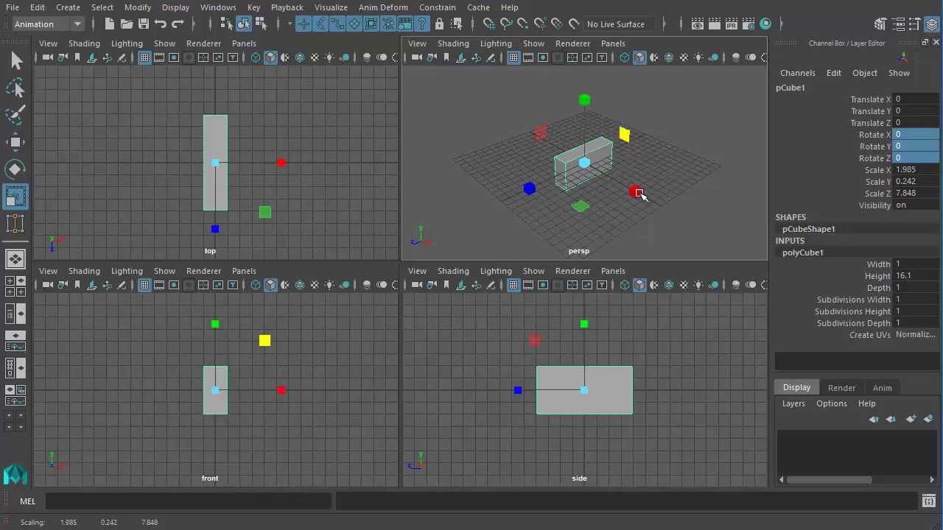